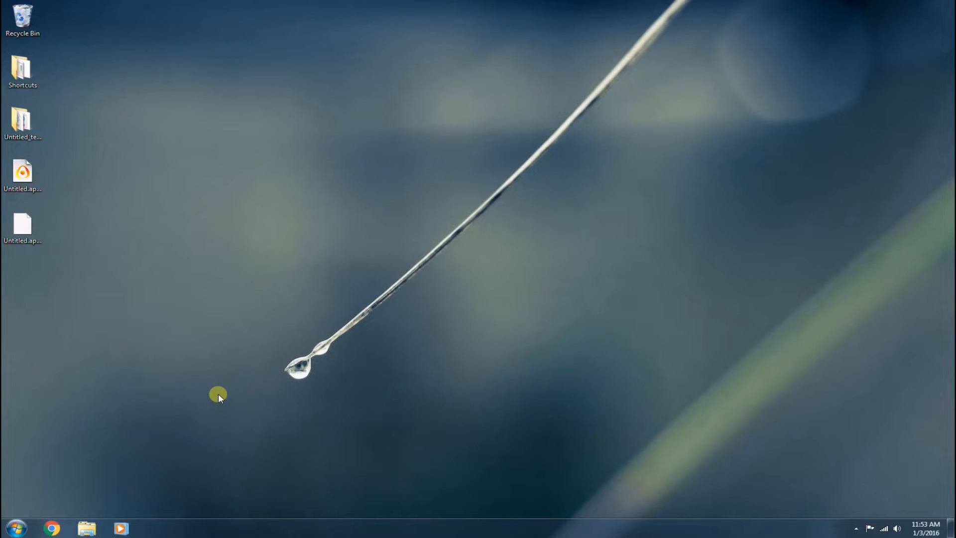
# Search Google for "data ram ram disk" in Chrome and open Dataram's RAMDisk software page.
pyautogui.click(58, 531)
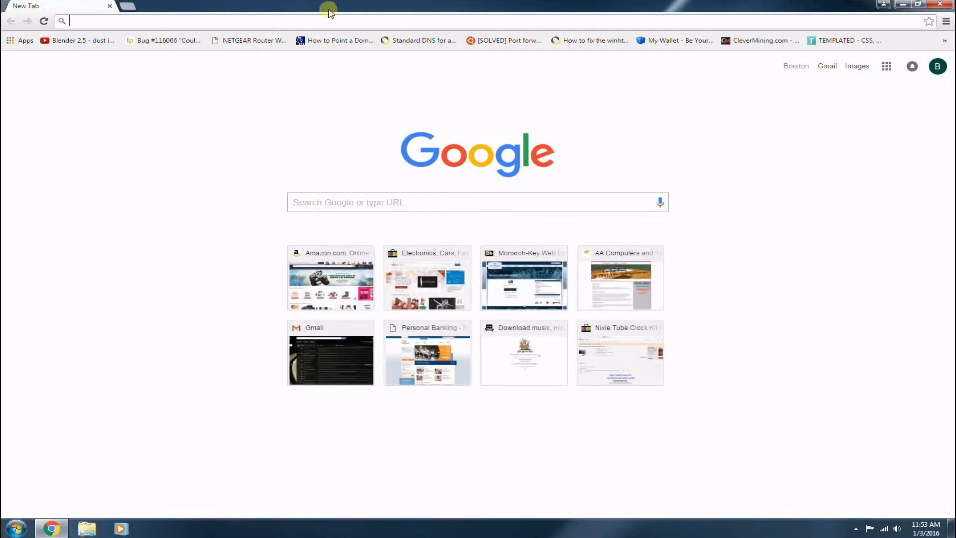
pyautogui.click(382, 206)
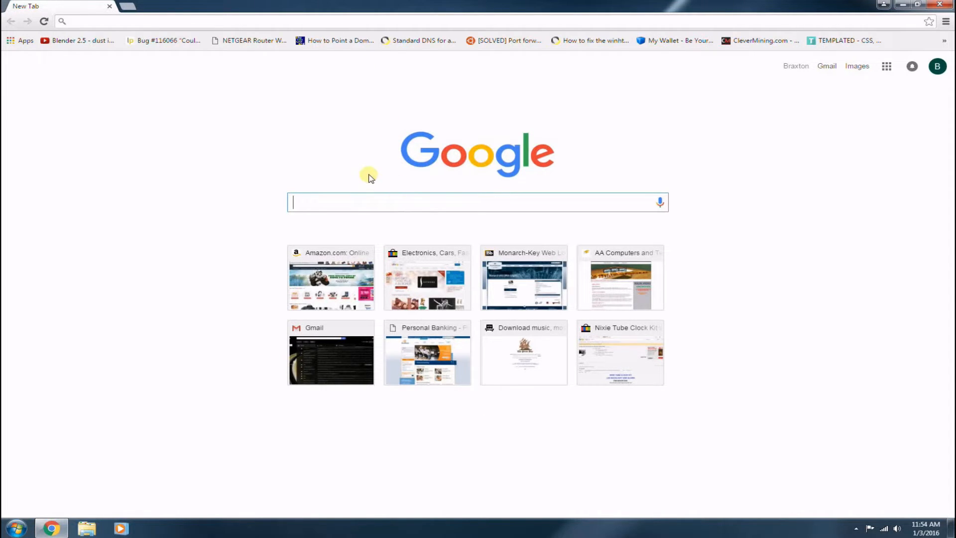
pyautogui.write('data ram ')
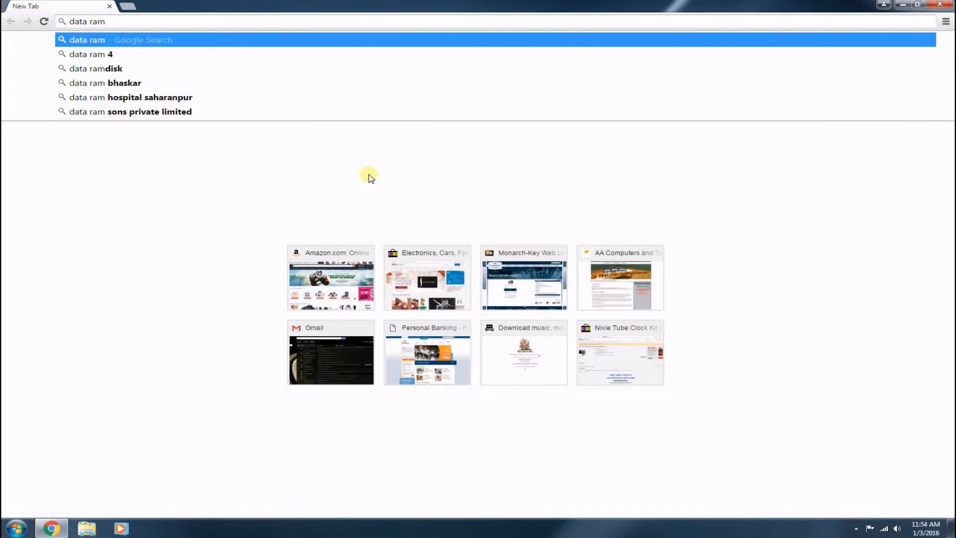
pyautogui.write('ram disk')
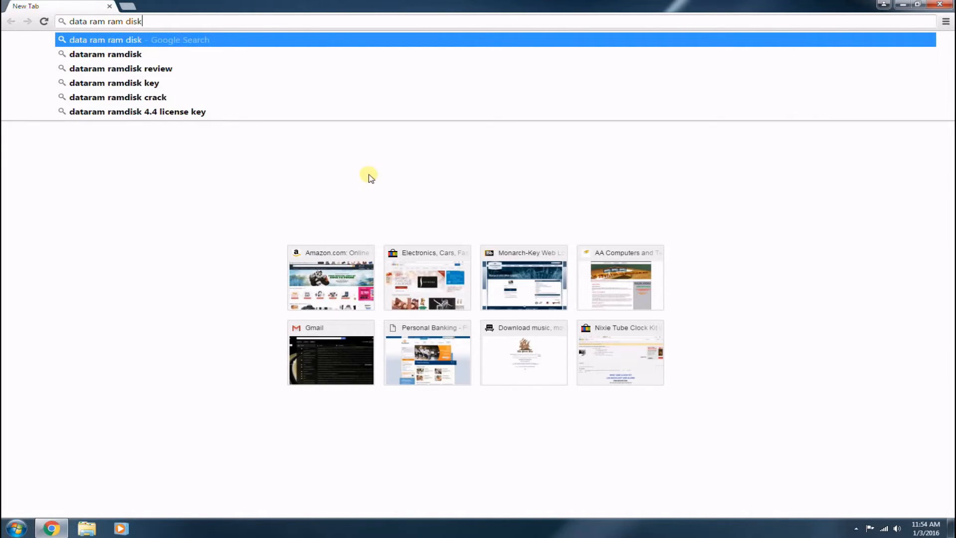
pyautogui.press('Return')
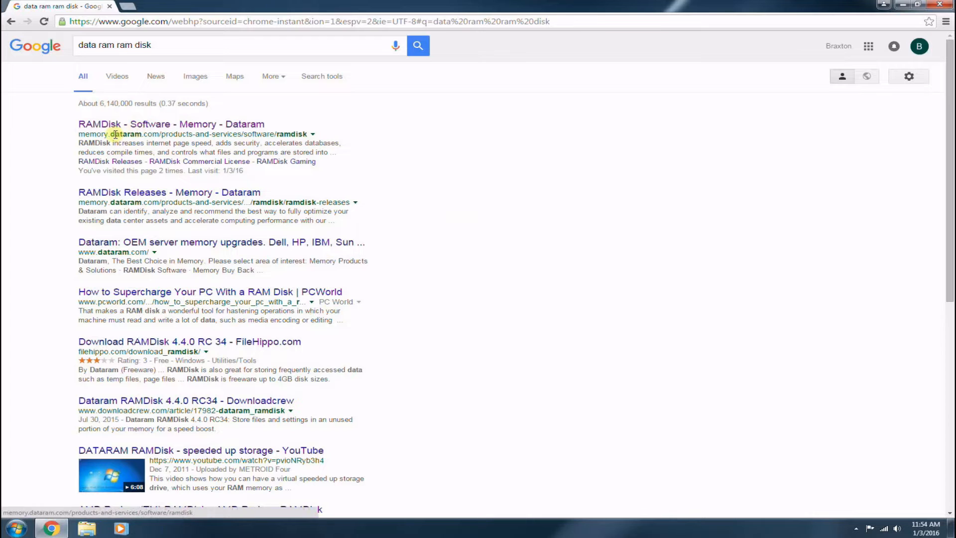
pyautogui.click(162, 126)
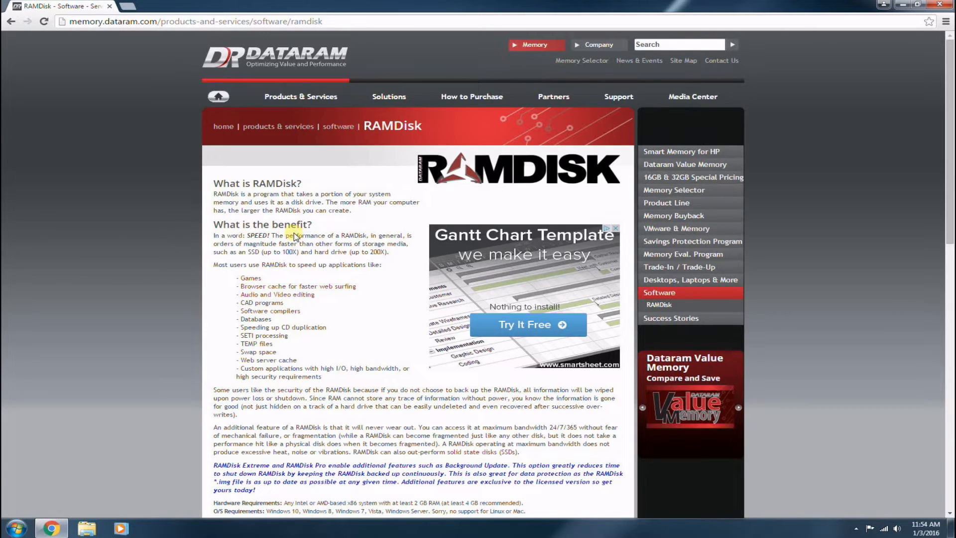
# Download the freeware RAMDisk Software, version V4_4_0_RC34, from the Dataram page.
pyautogui.scroll(-3, 373, 272)
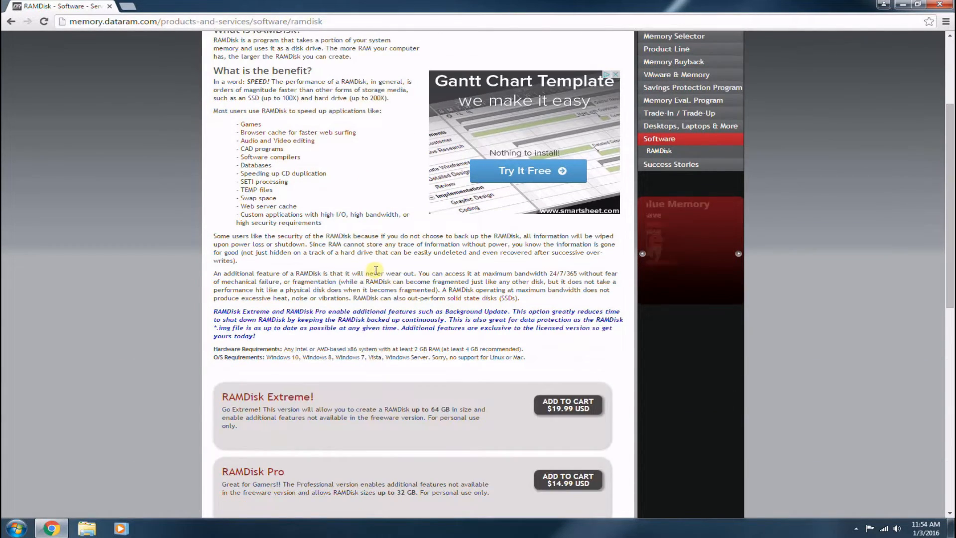
pyautogui.scroll(-3, 377, 271)
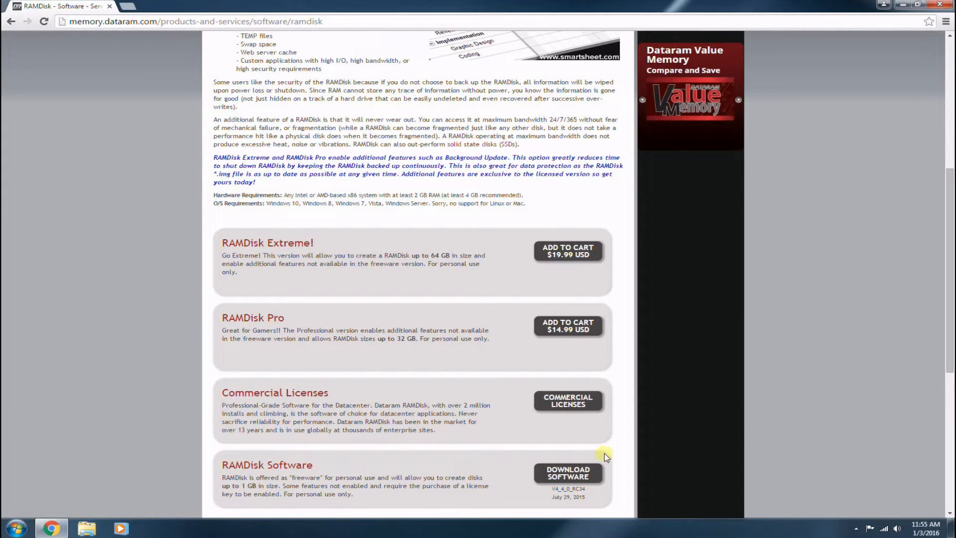
pyautogui.click(584, 479)
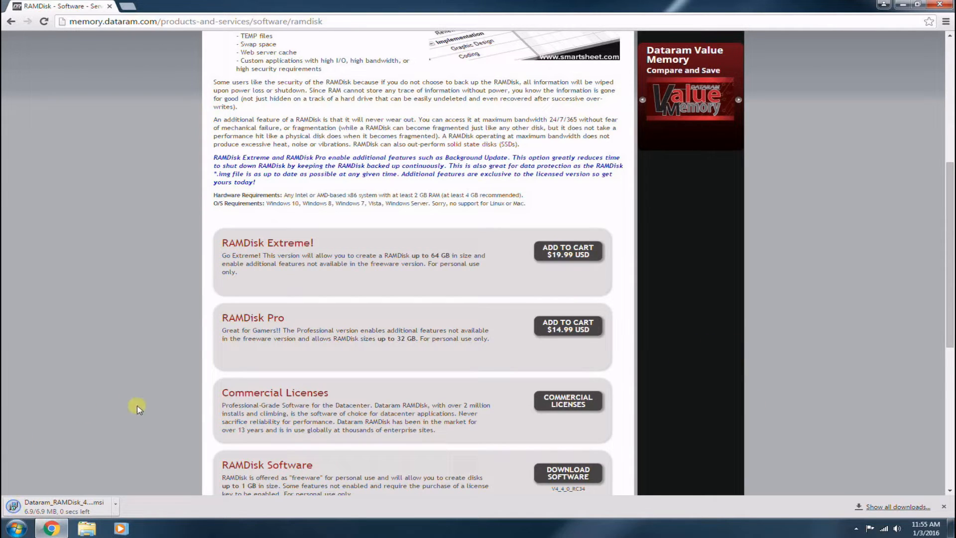
# Run the downloaded installer, accept the license agreement and complete the default RAMDisk installation, keeping the option to launch it after installation.
pyautogui.click(72, 507)
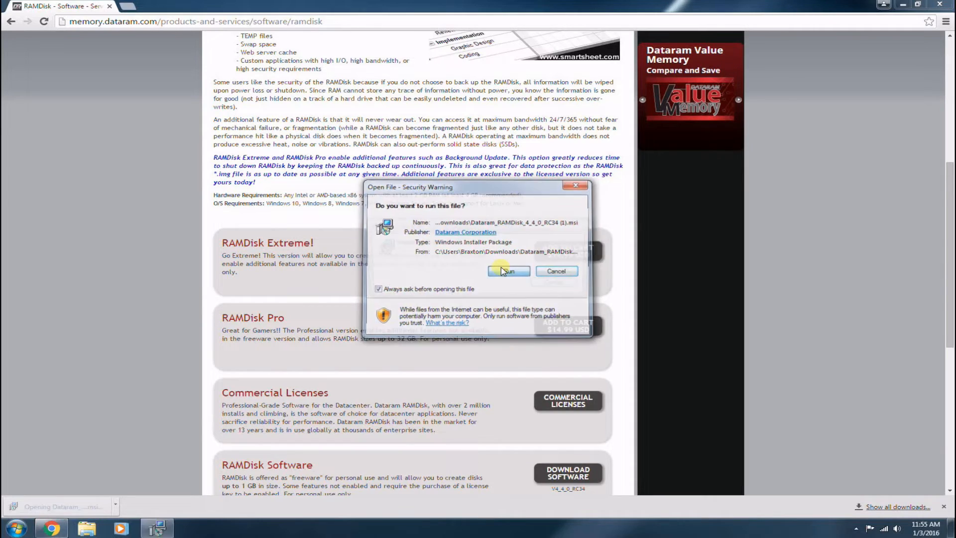
pyautogui.click(503, 271)
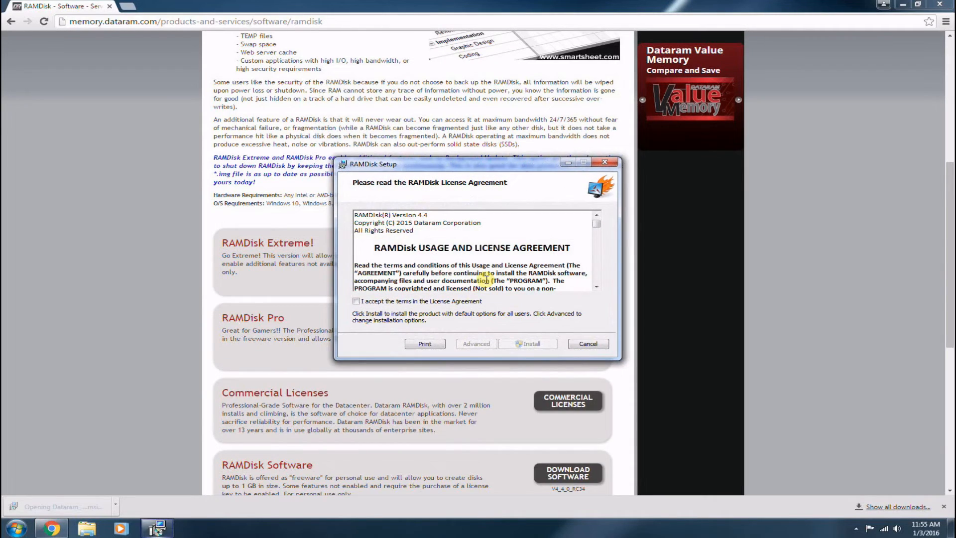
pyautogui.click(357, 301)
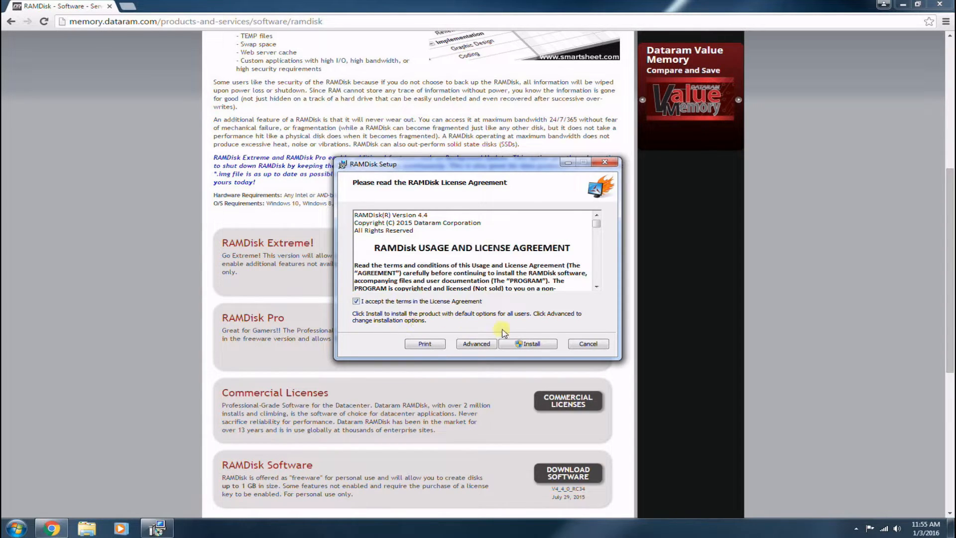
pyautogui.click(546, 344)
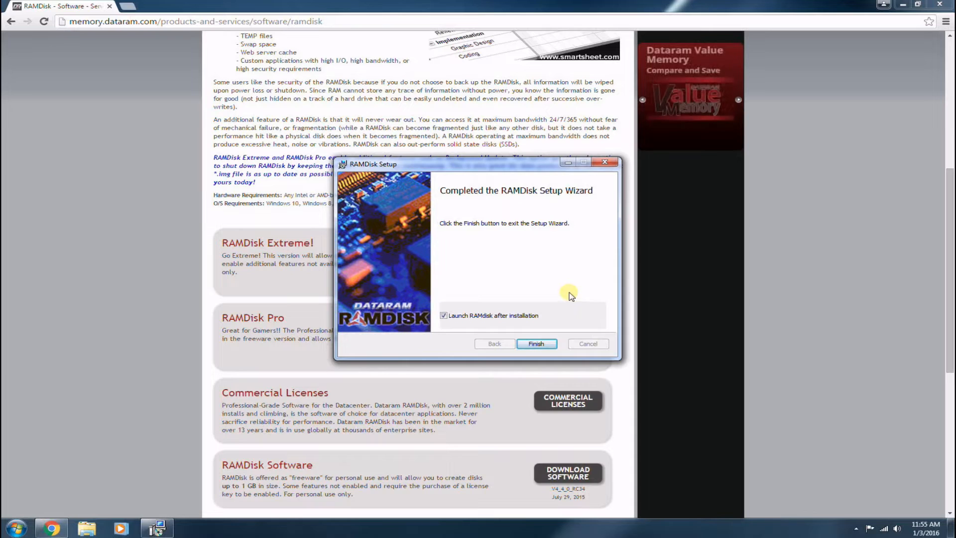
pyautogui.click(940, 5)
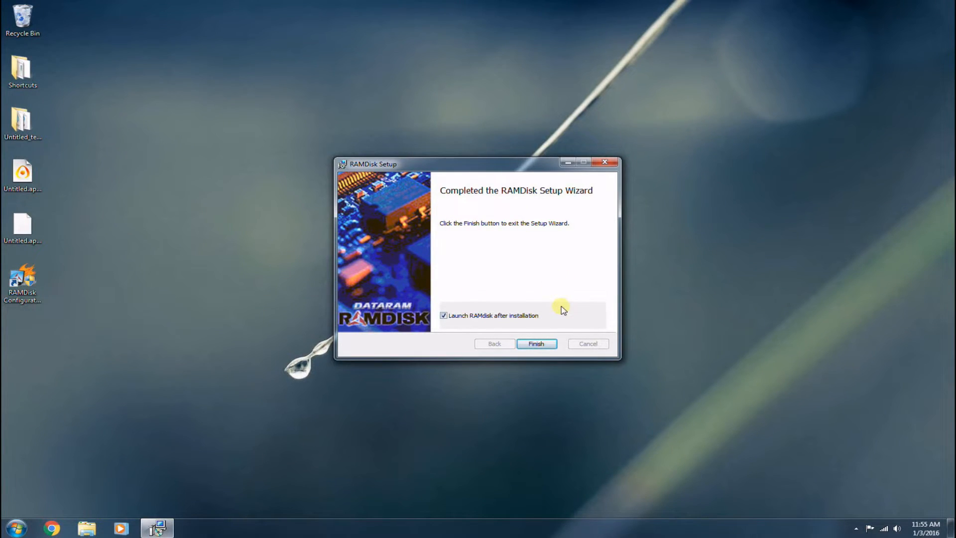
pyautogui.click(547, 344)
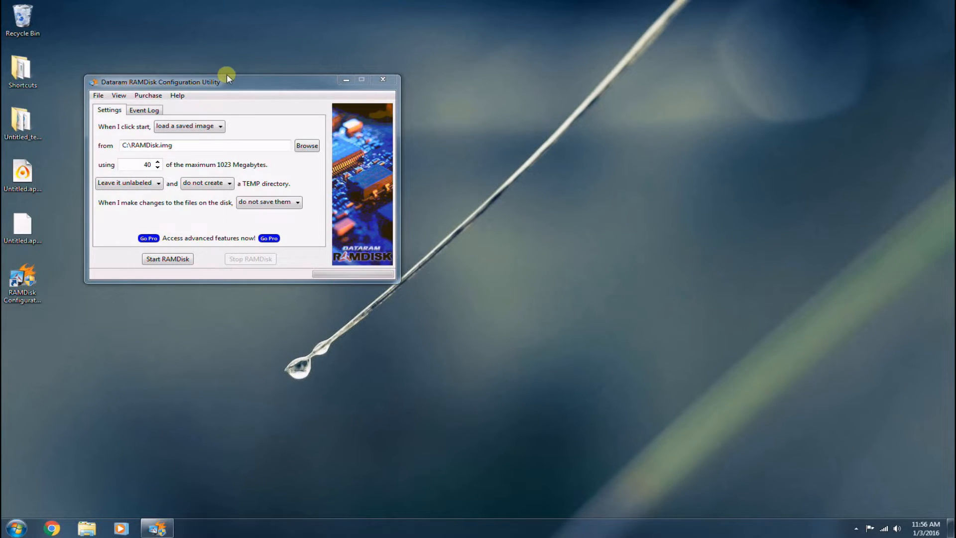
# Set the RAM disk size to 1023 MB in the RAMDisk Configuration Utility and label the disk RAMDisk.
pyautogui.moveTo(230, 78); pyautogui.dragTo(446, 101)
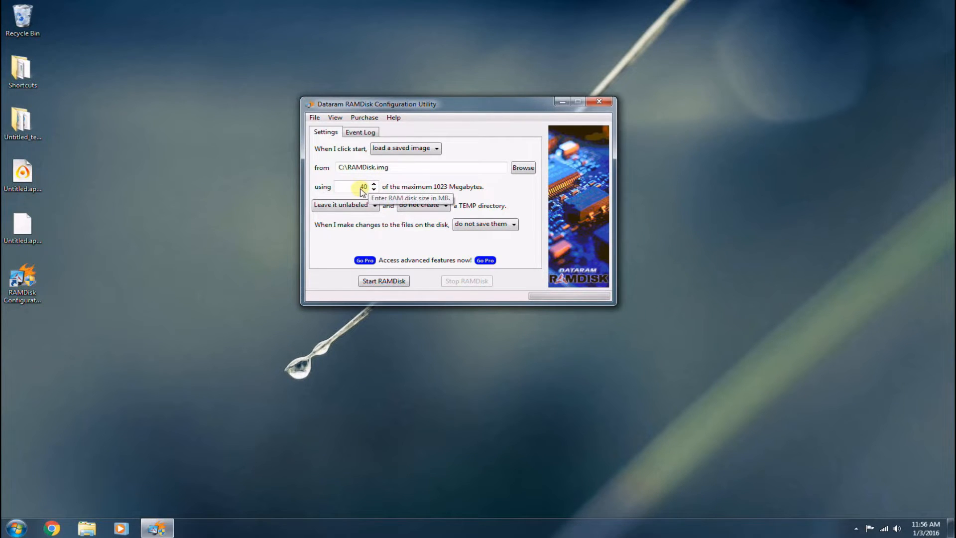
pyautogui.click(377, 188)
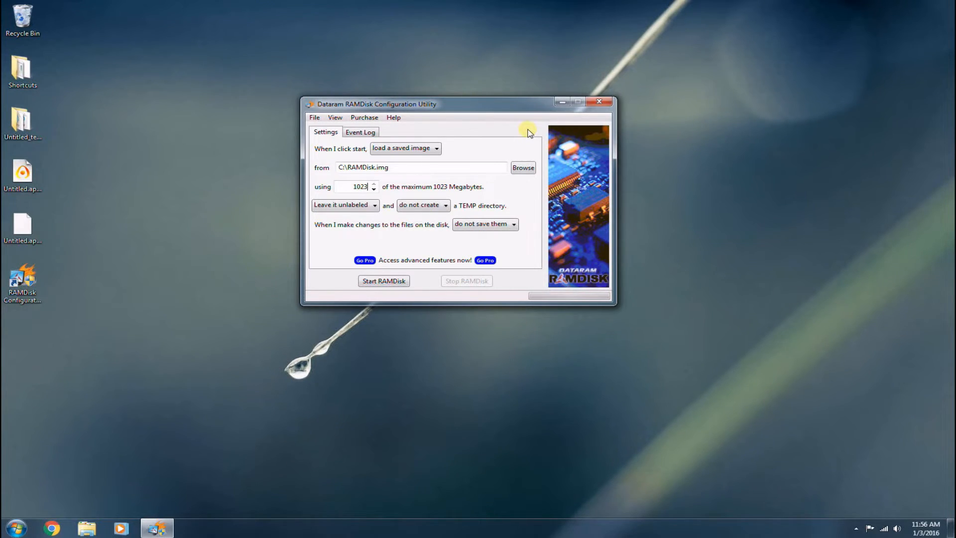
pyautogui.click(367, 204)
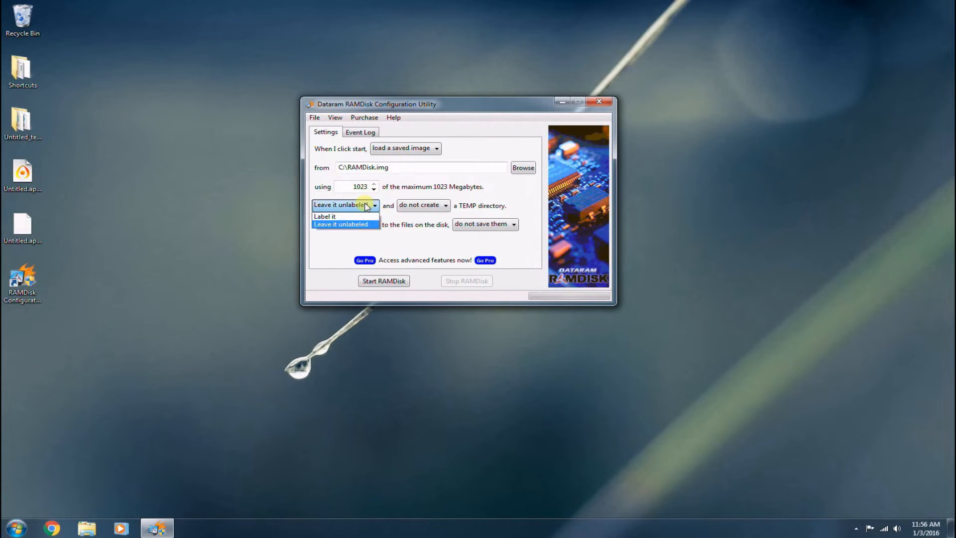
pyautogui.click(361, 218)
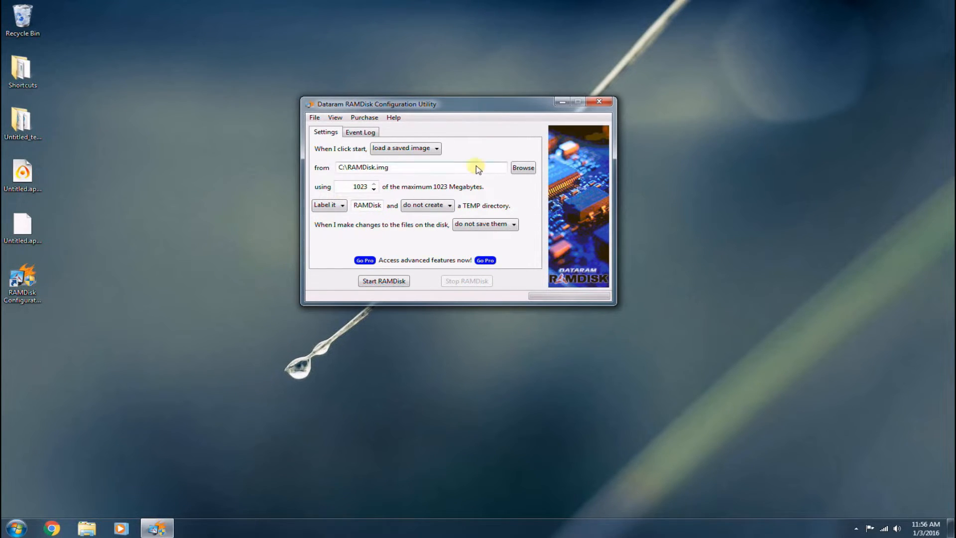
# Start the RAM disk as a new FAT disk and allow installation of the Dataram RAMDisk device software.
pyautogui.click(372, 132)
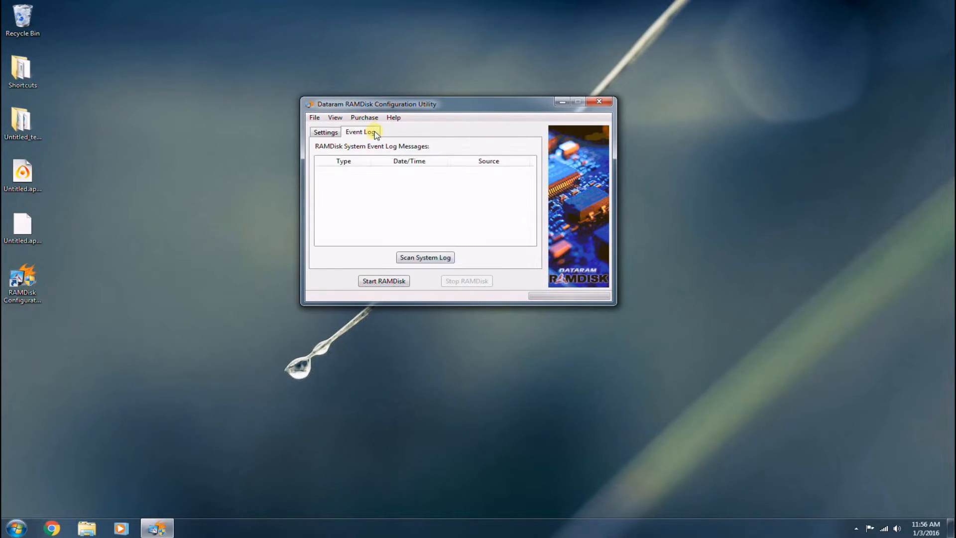
pyautogui.click(333, 136)
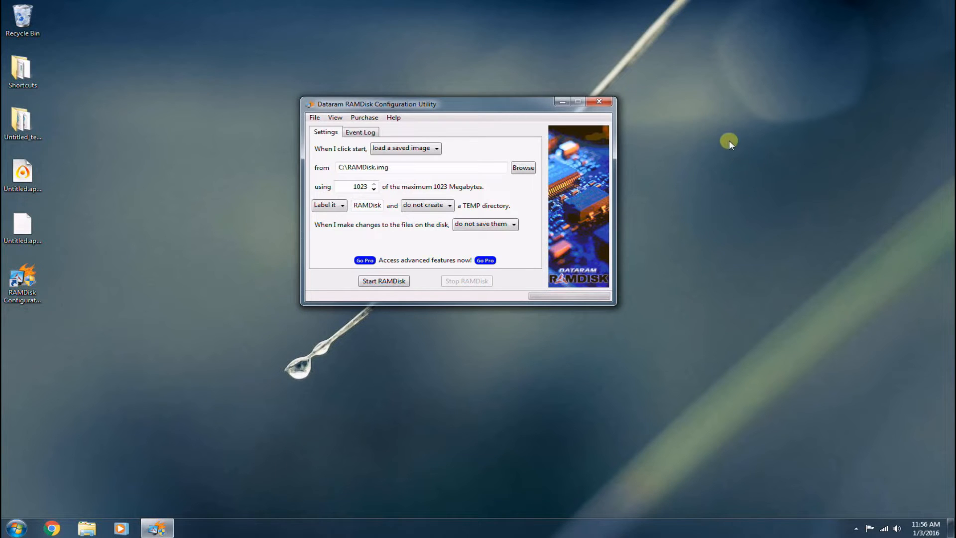
pyautogui.click(399, 284)
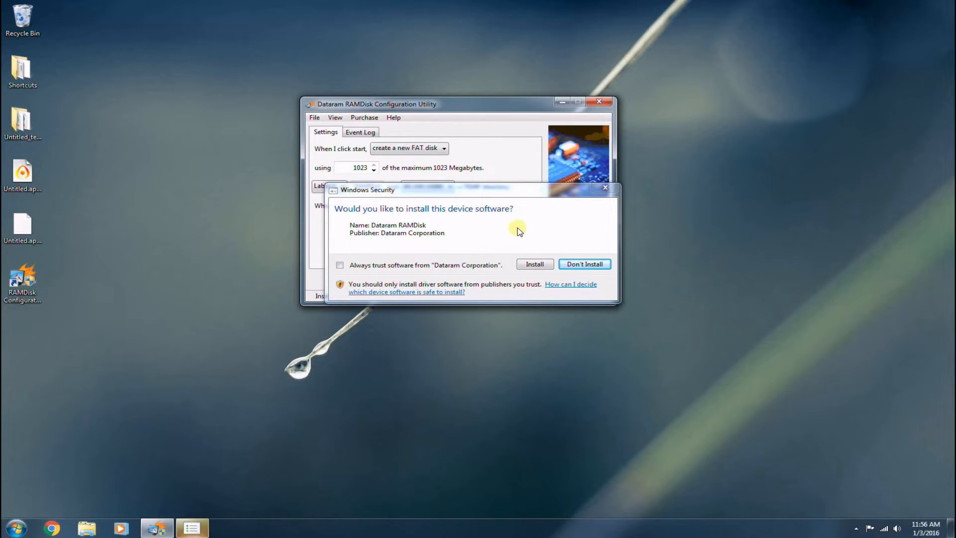
pyautogui.click(542, 269)
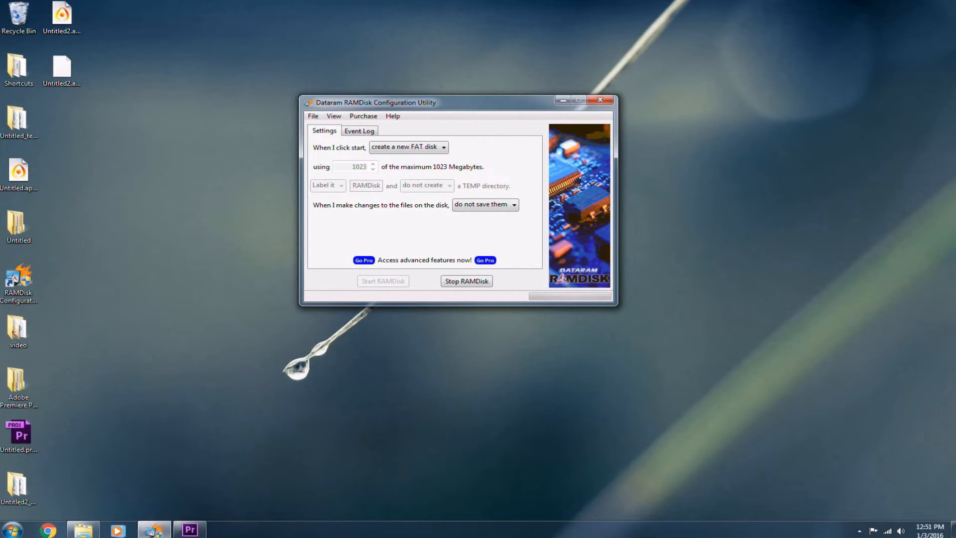
# Check for the RAM disk among the drives in the Computer window and open Disk Management maximized.
pyautogui.click(12, 530)
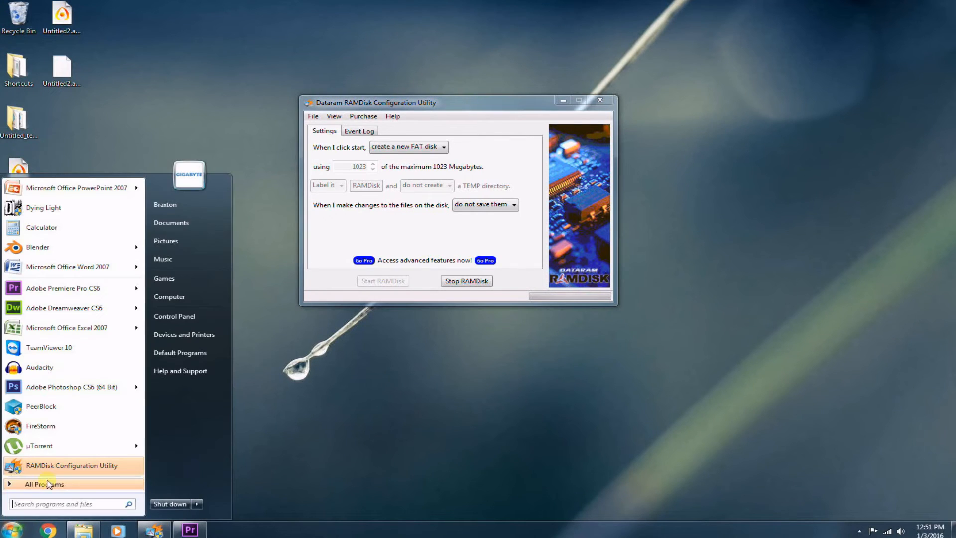
pyautogui.click(196, 300)
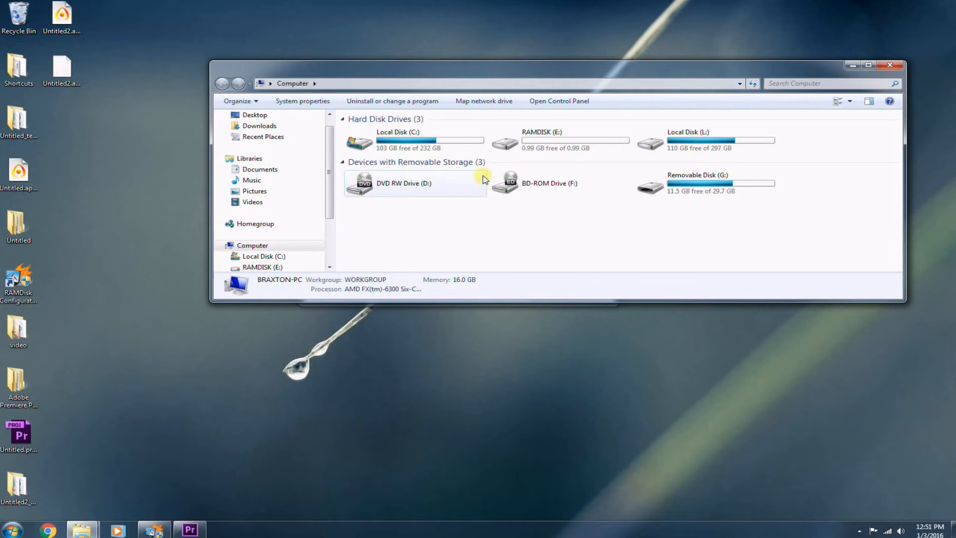
pyautogui.click(12, 530)
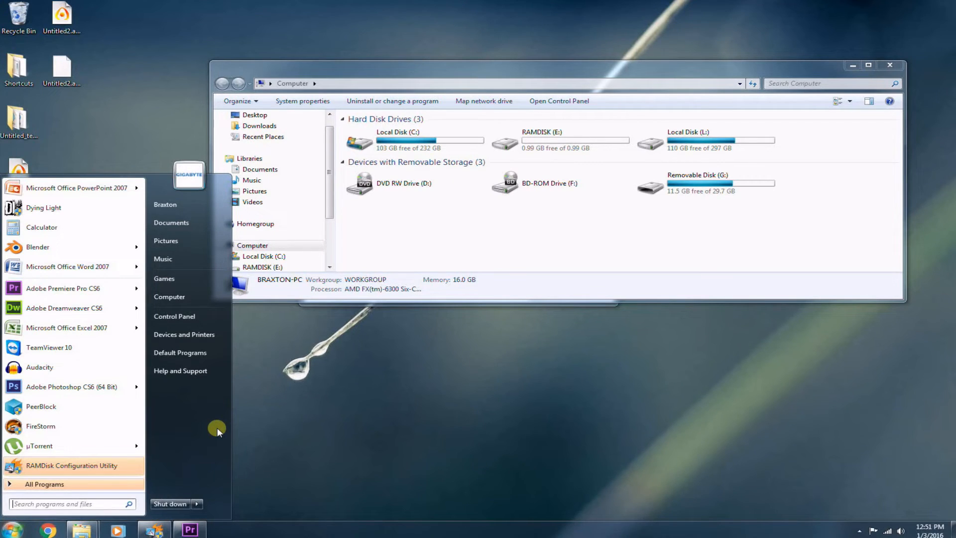
pyautogui.write('disk mana')
pyautogui.click(27, 216)
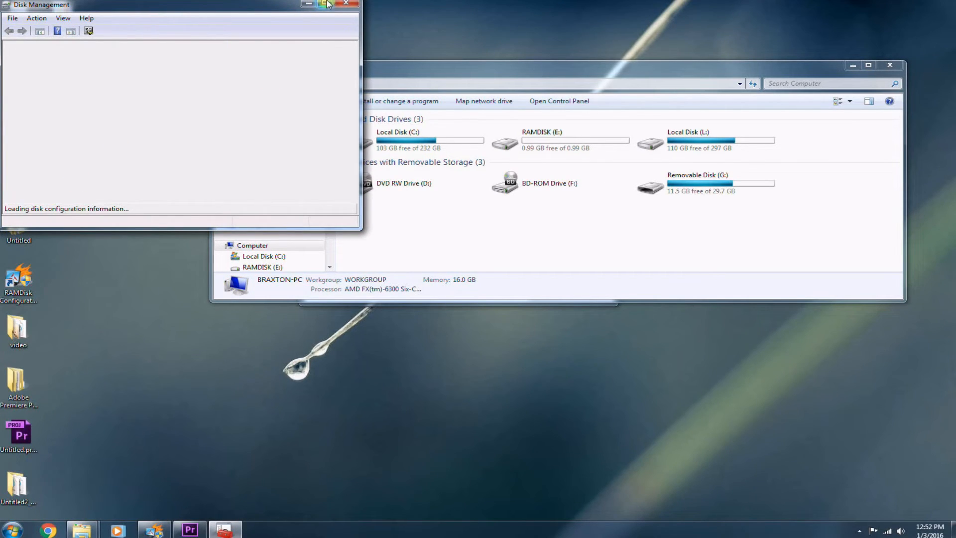
pyautogui.click(327, 4)
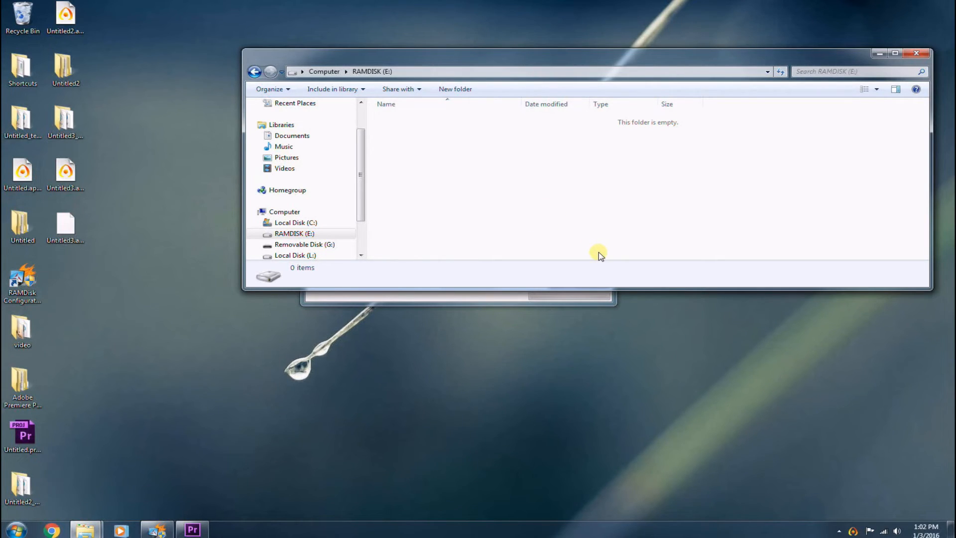
# Open the video folder on the desktop and copy DSC_0035.MOV from it to the RAMDISK (E:) drive.
pyautogui.doubleClick(25, 339)
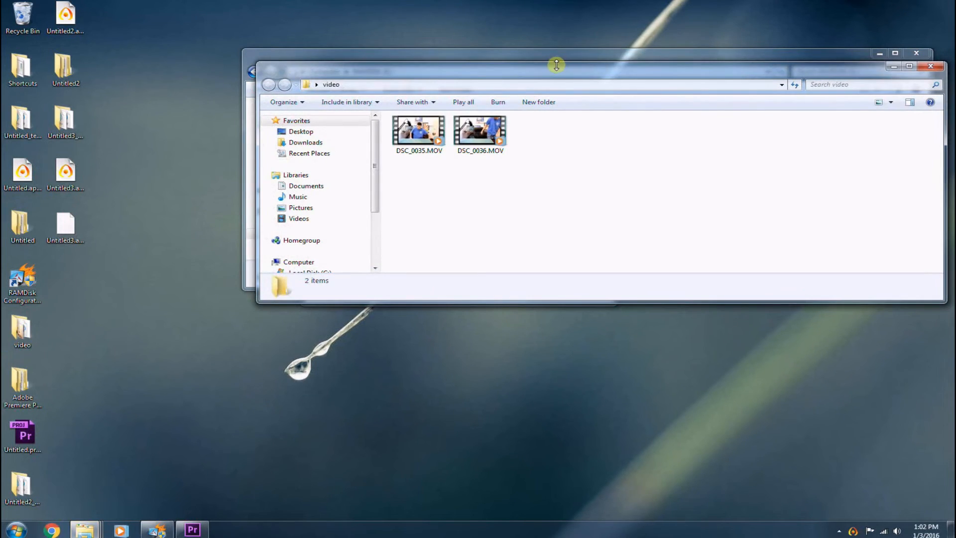
pyautogui.moveTo(552, 75); pyautogui.dragTo(446, 316)
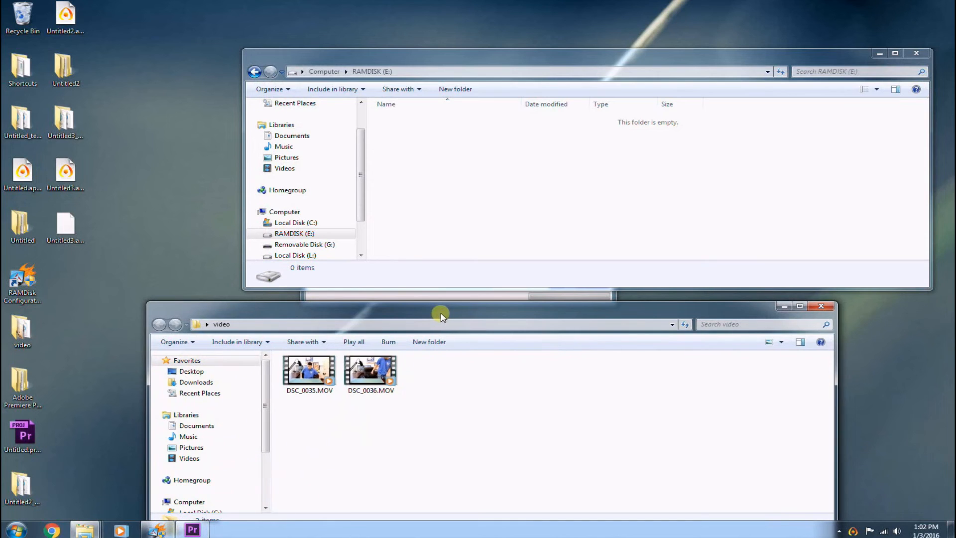
pyautogui.moveTo(303, 388); pyautogui.dragTo(425, 234)
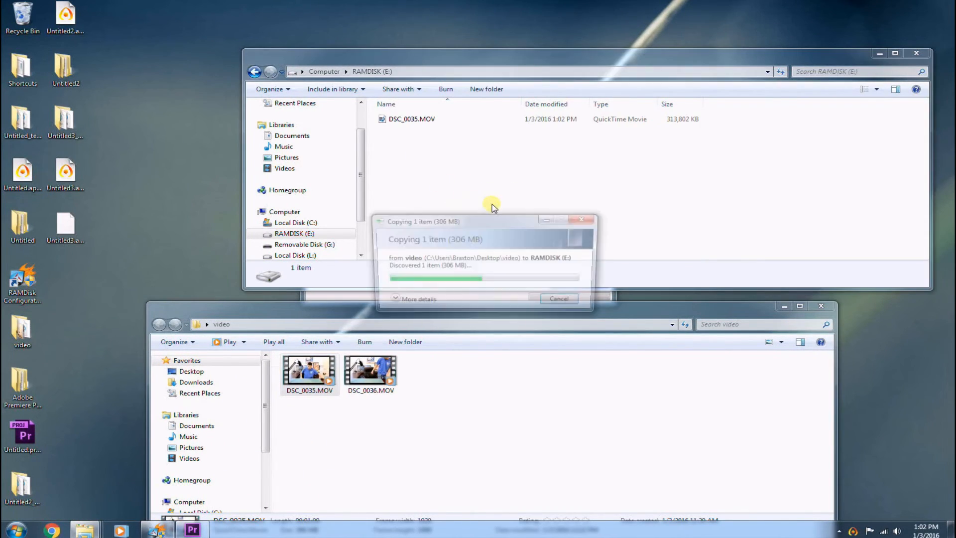
pyautogui.click(715, 255)
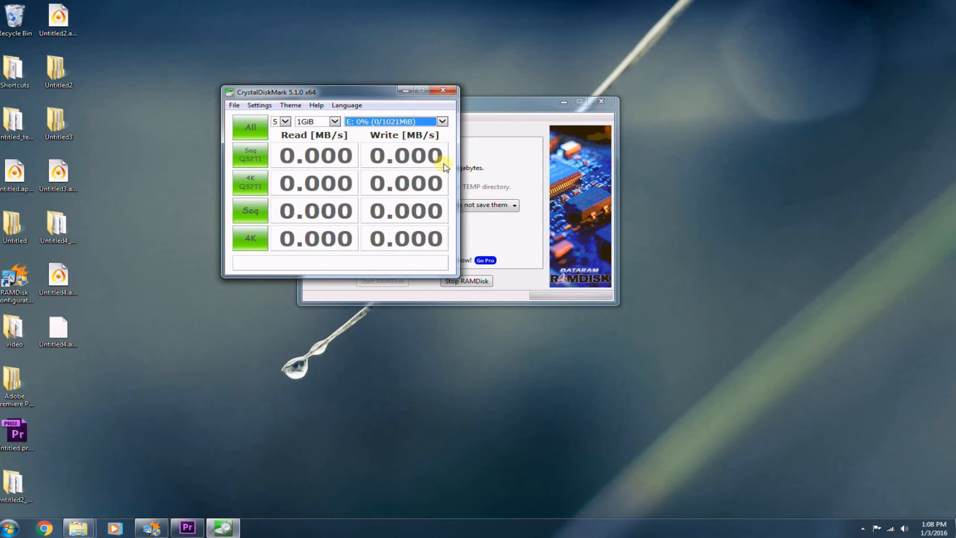
# In CrystalDiskMark, set the test size to 500MiB and run all benchmarks on the E: drive.
pyautogui.click(336, 122)
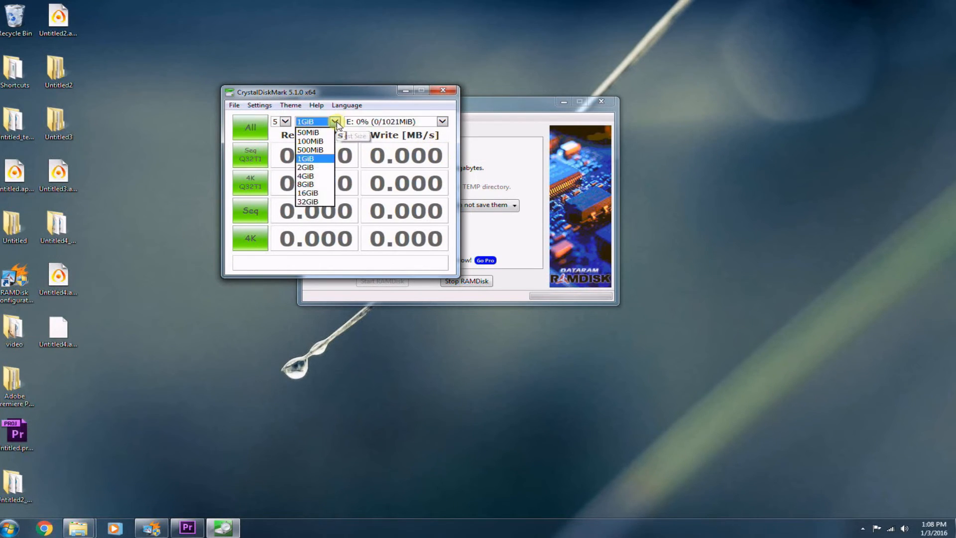
pyautogui.click(328, 150)
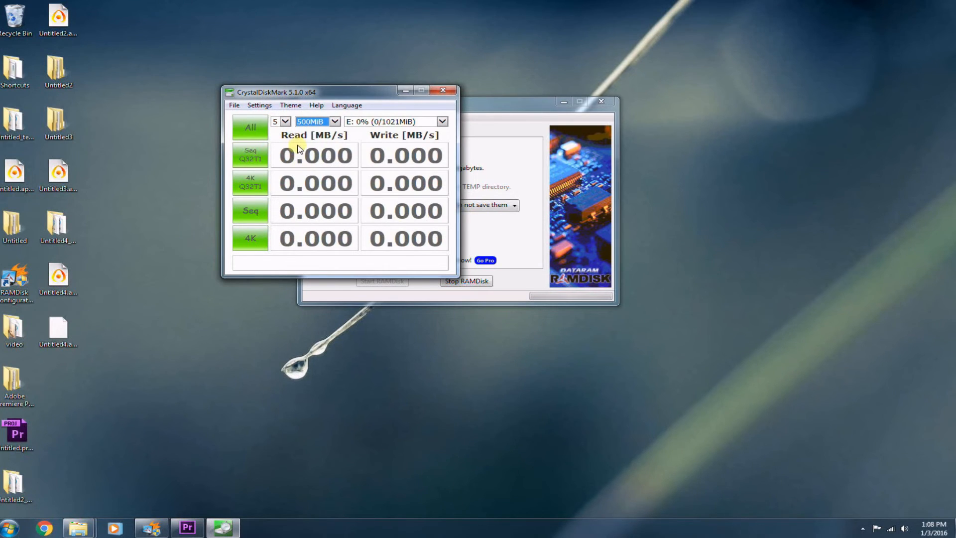
pyautogui.click(229, 132)
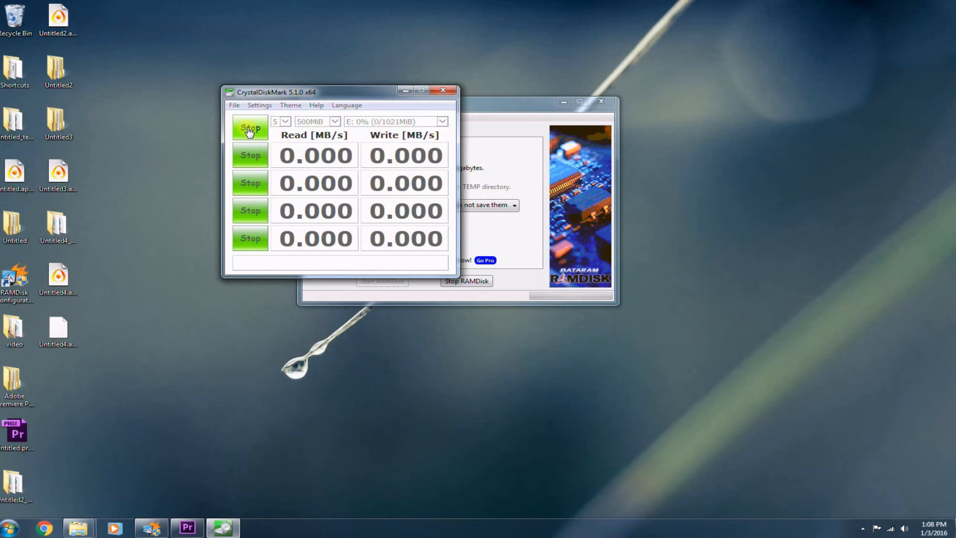